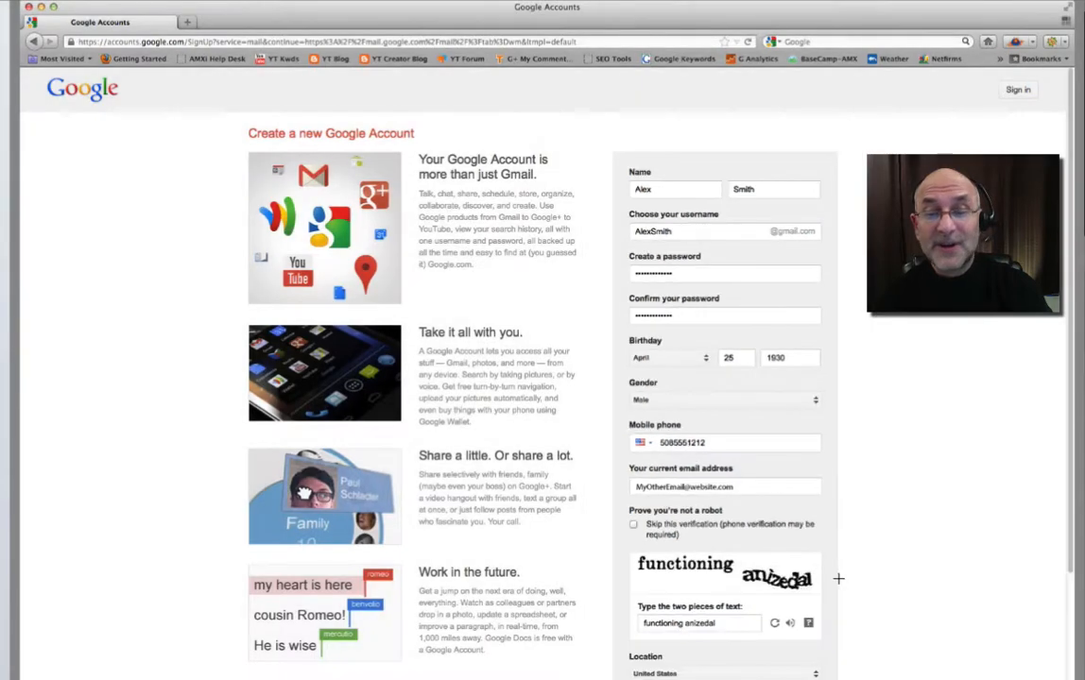
Accept the terms at the bottom of the sign-up form and create the new Google account
scroll(886, 487, "down", 4)
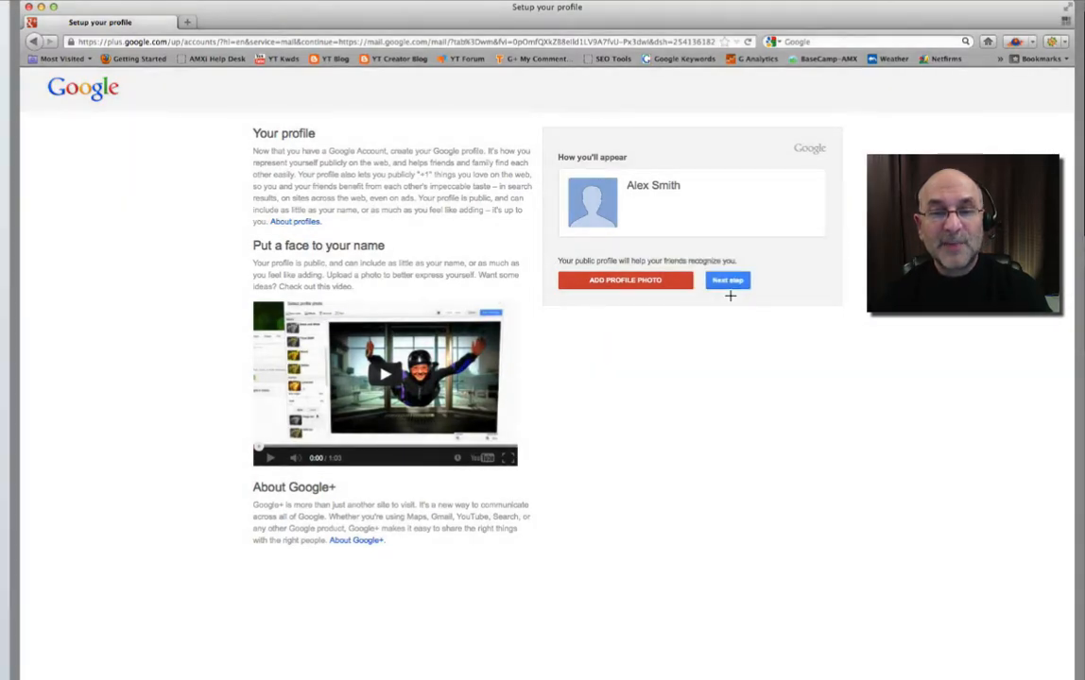
Skip the profile photo and continue through the welcome page to the new Gmail inbox
left_click(729, 286)
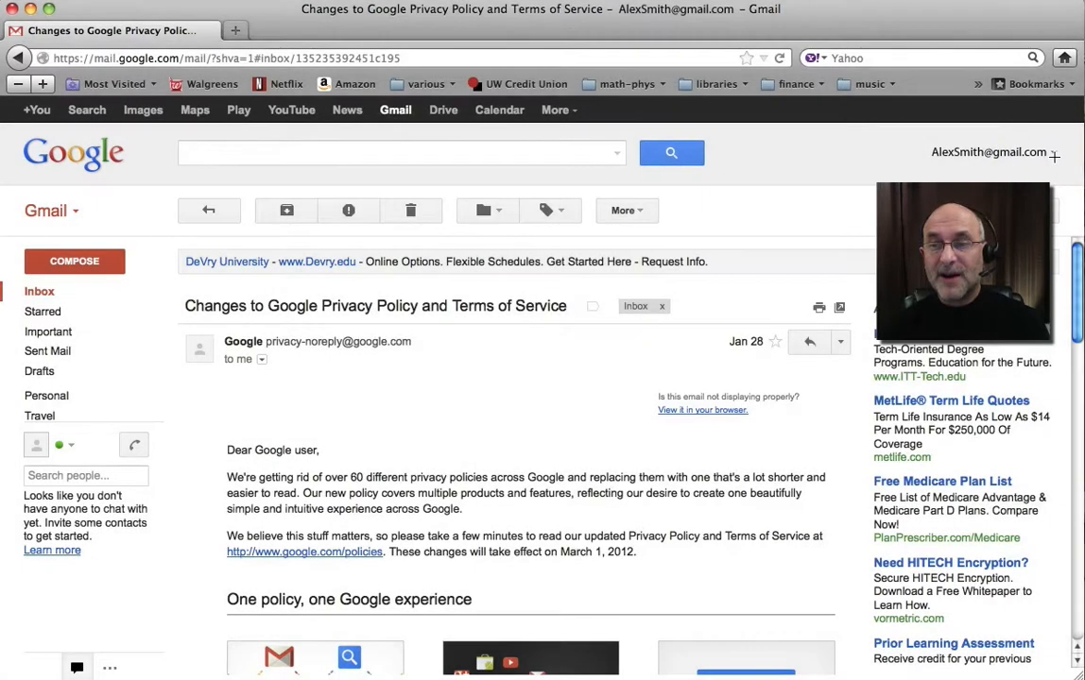
Choose Join Google+ from the account name menu at the top right of Gmail
left_click(1053, 154)
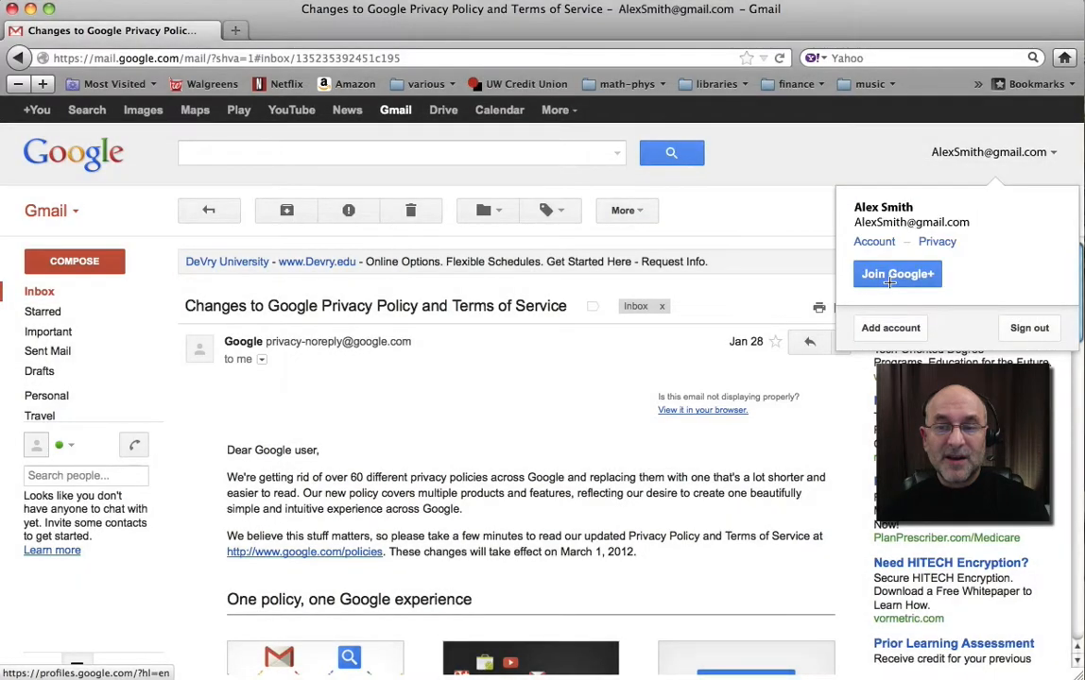
left_click(926, 278)
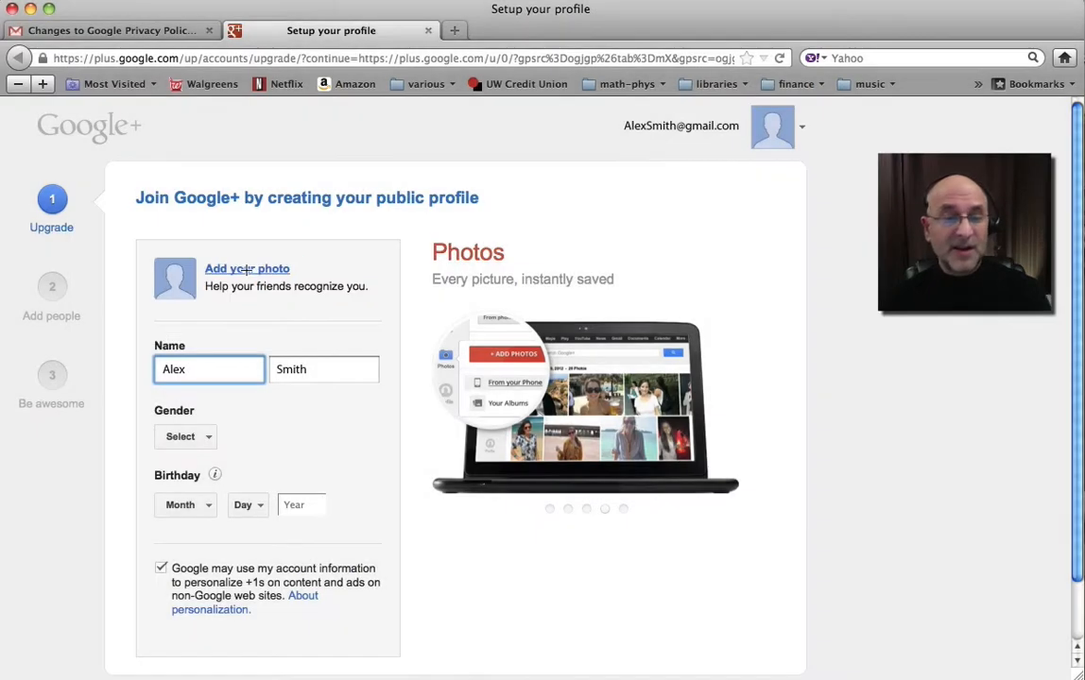
Upload a portrait, crop it to the face and set it as the Google+ profile photo
left_click(244, 268)
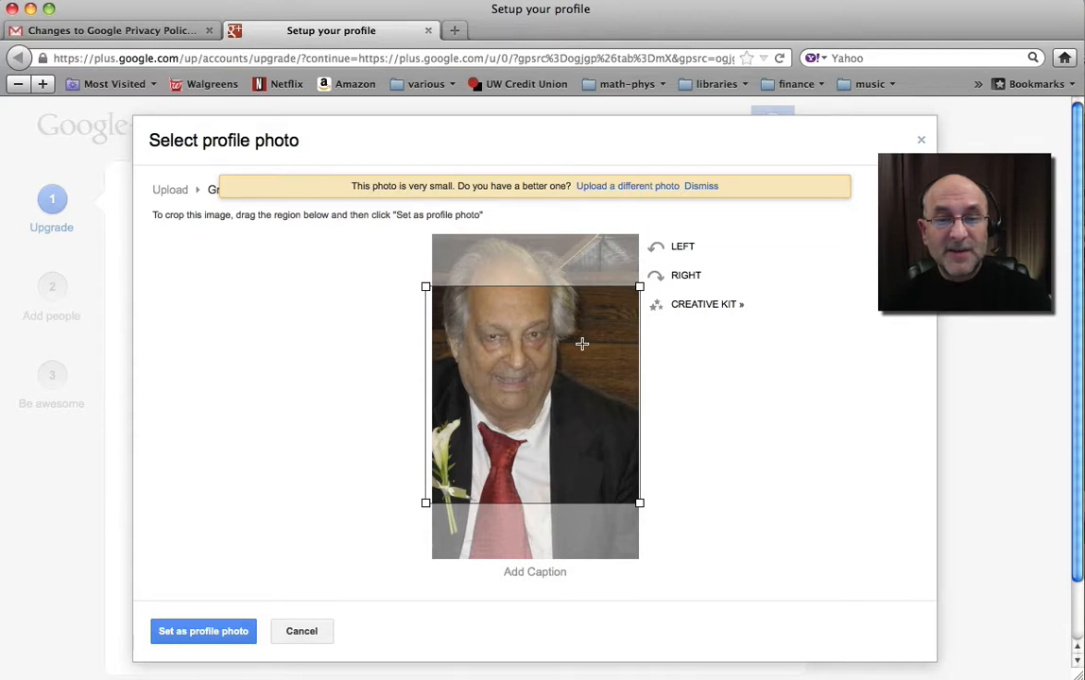
left_click_drag(582, 344, 582, 291)
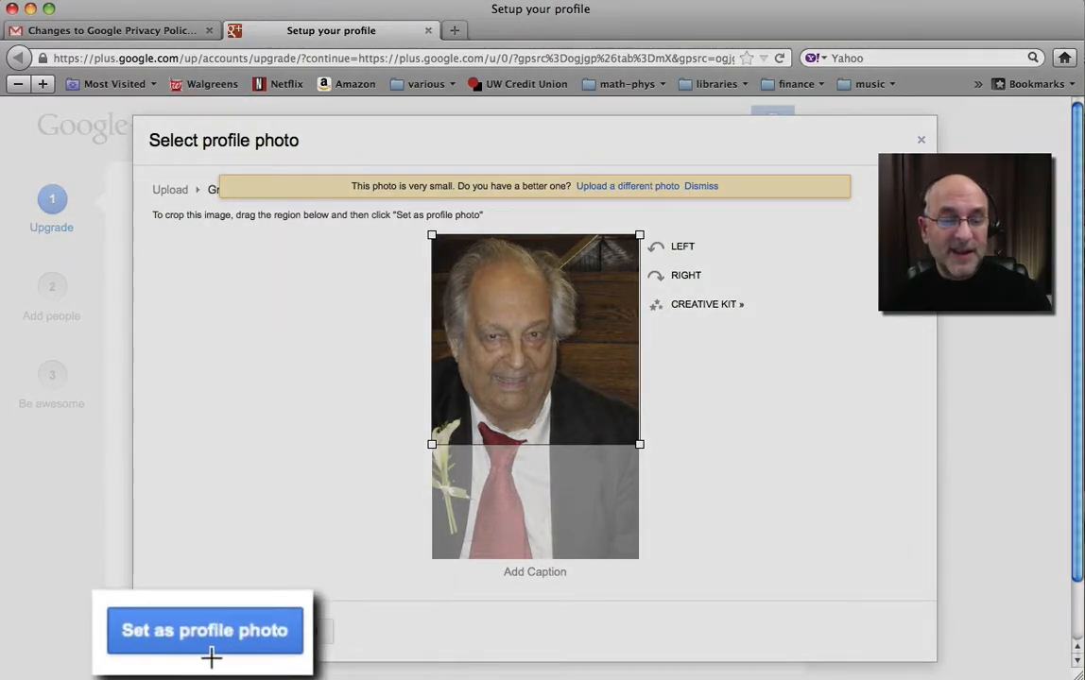
left_click(216, 642)
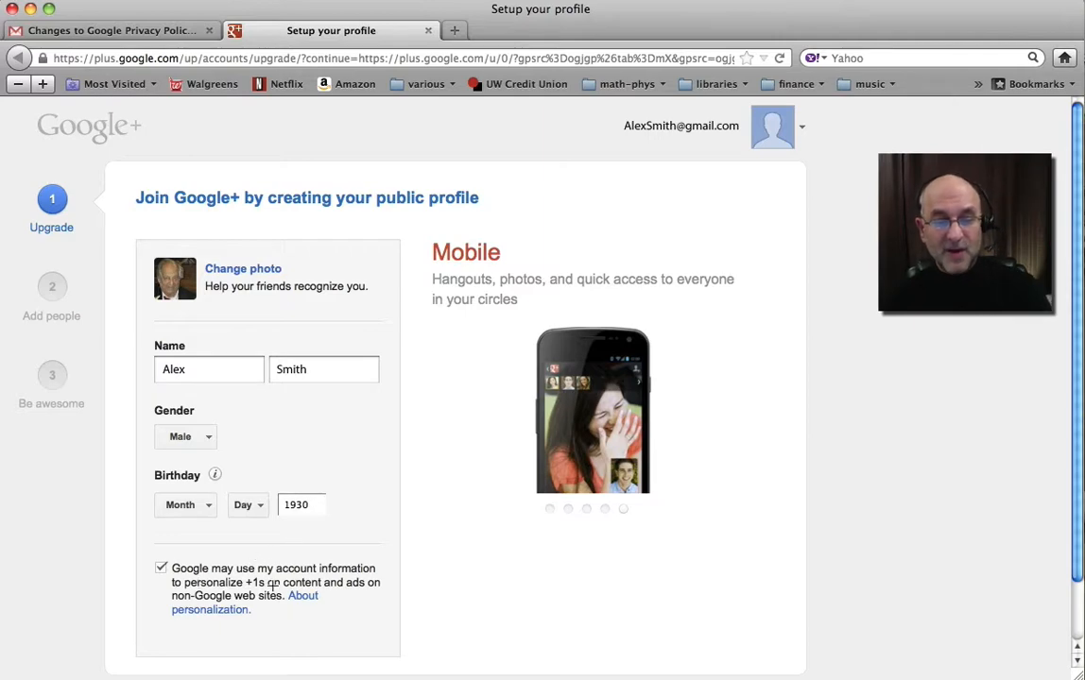
Finish the Join Google+ form with gender Male and birth year 1930, then submit it with Upgrade
scroll(413, 536, "down", 3)
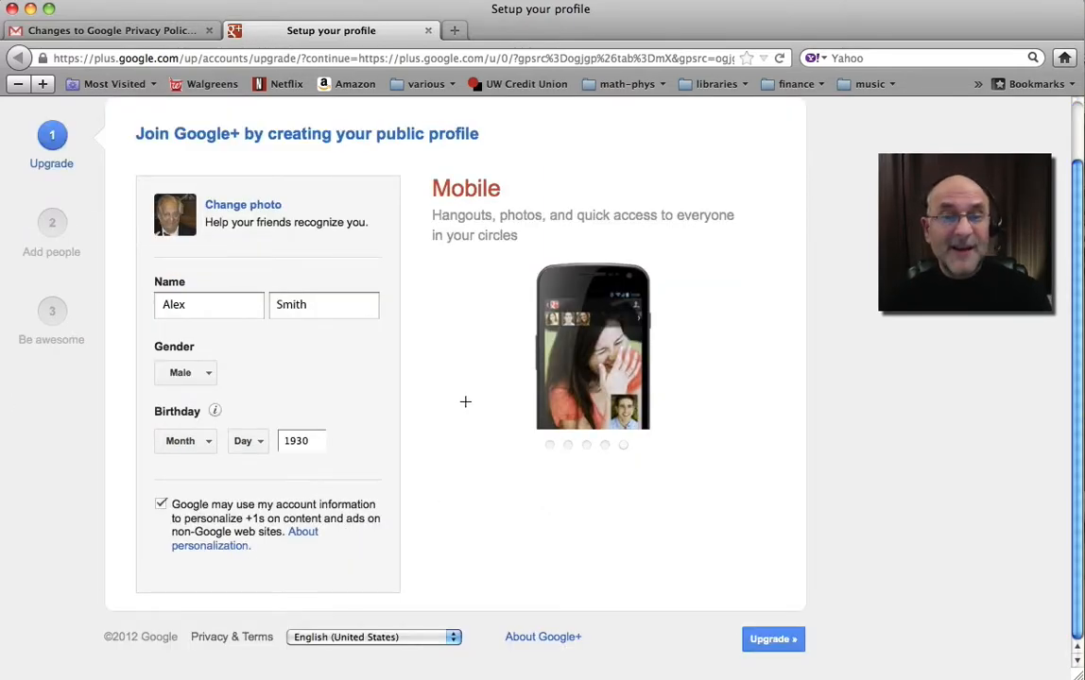
left_click(465, 402)
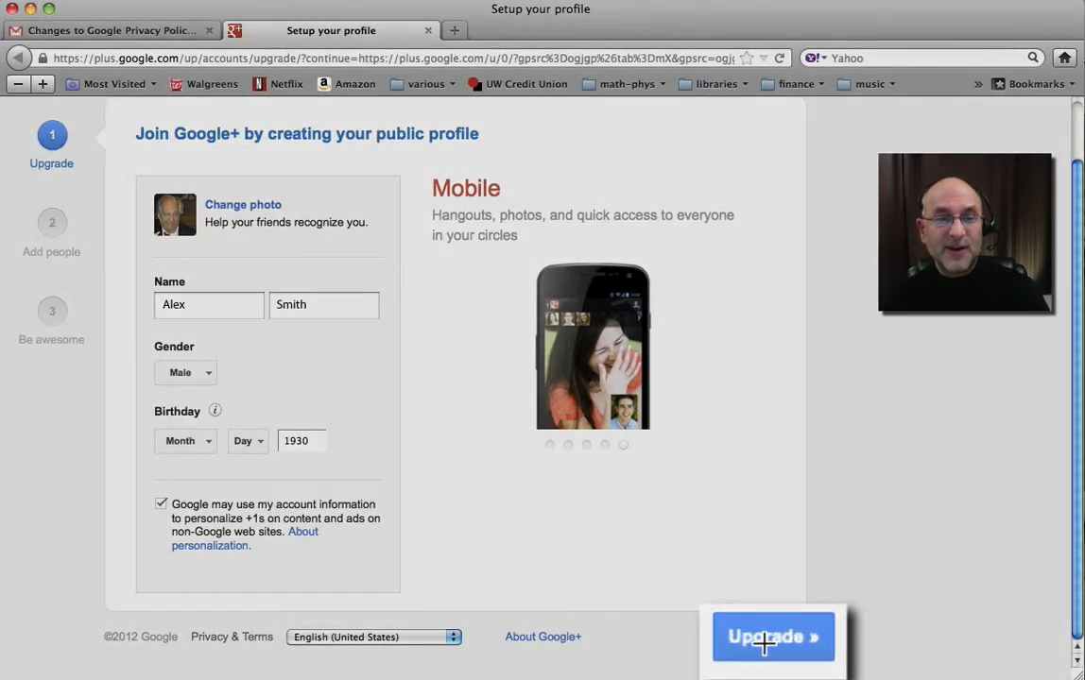
left_click(767, 640)
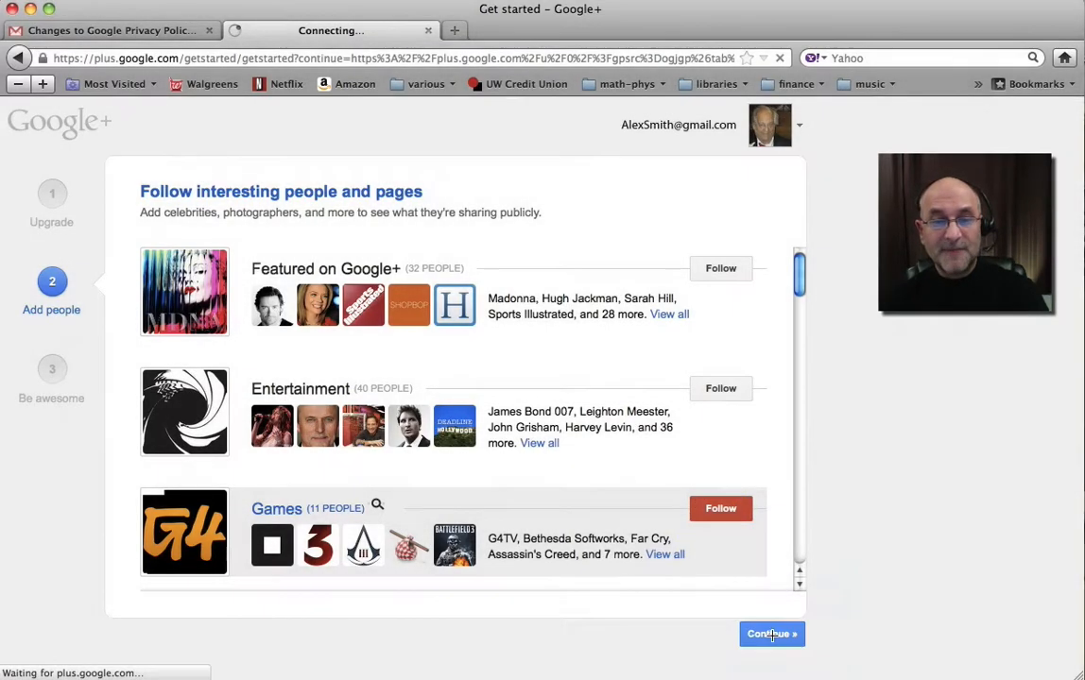
Skip following people, choosing Continue anyway in the 'You might be lonely' dialog
left_click(773, 634)
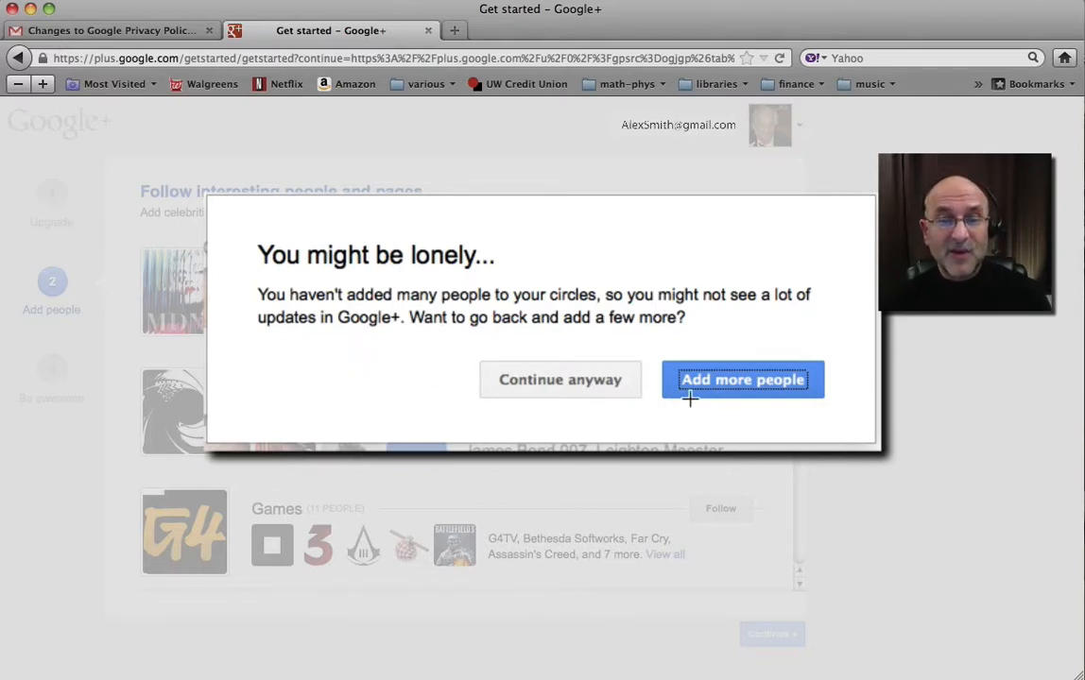
left_click(488, 384)
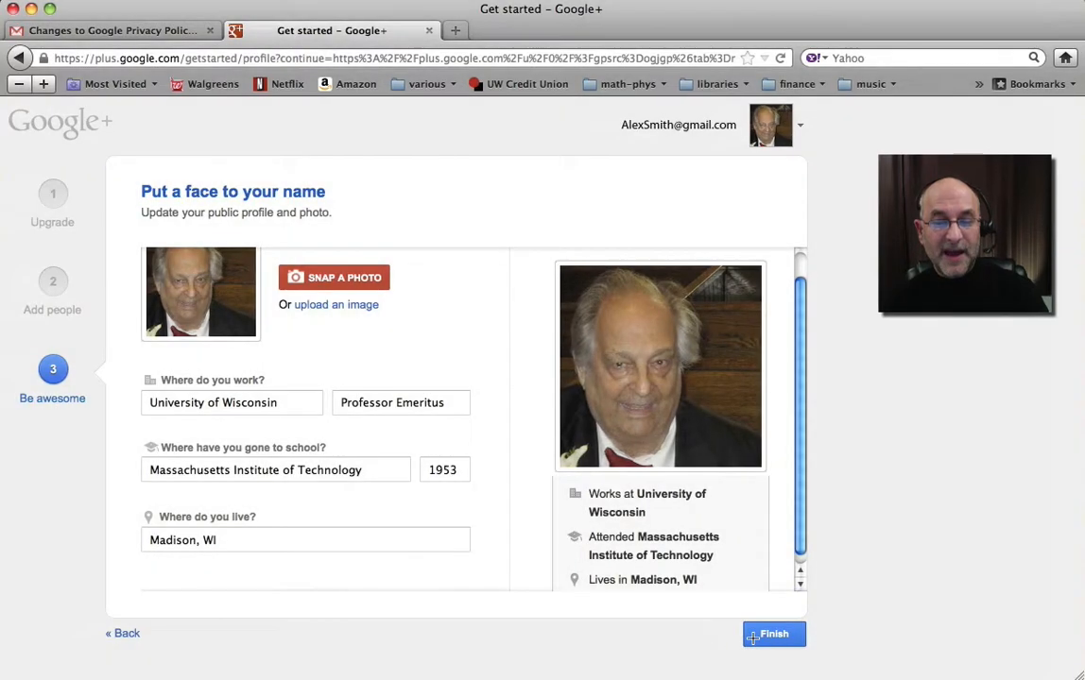
Finish the profile with University of Wisconsin, MIT and Madison, WI details
left_click(756, 639)
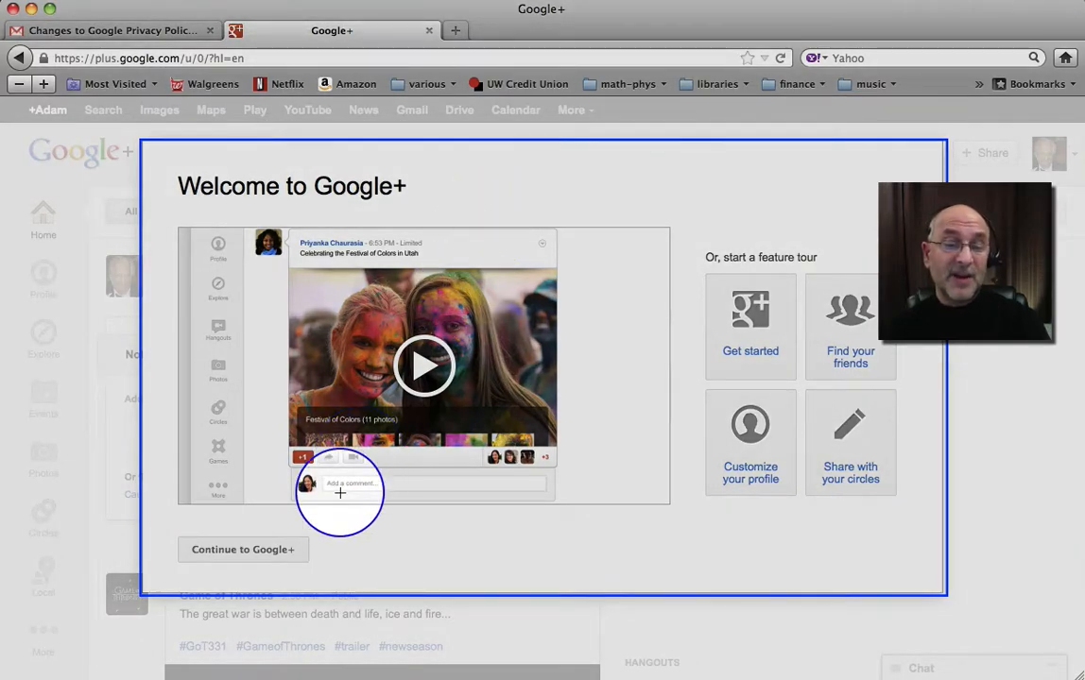
Dismiss the Welcome dialog with Continue to Google+
left_click(243, 560)
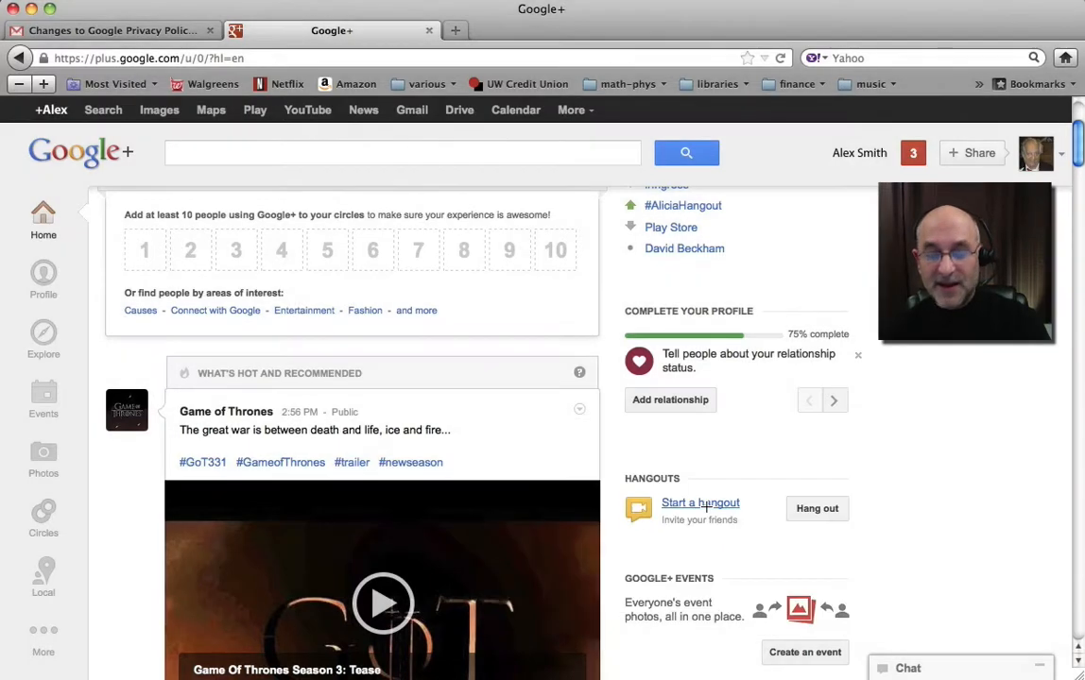
Start a hangout from the Hangouts box on the Google+ home page
left_click(706, 503)
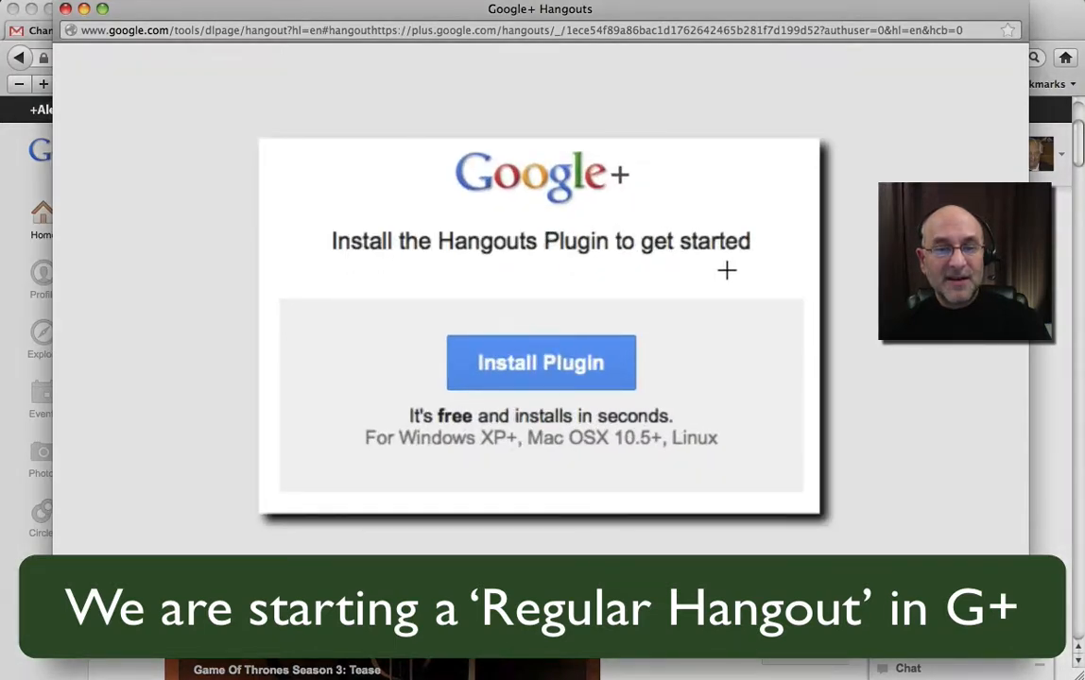
Install the Google Voice and Video plugin and close the installer once it succeeds
left_click(461, 378)
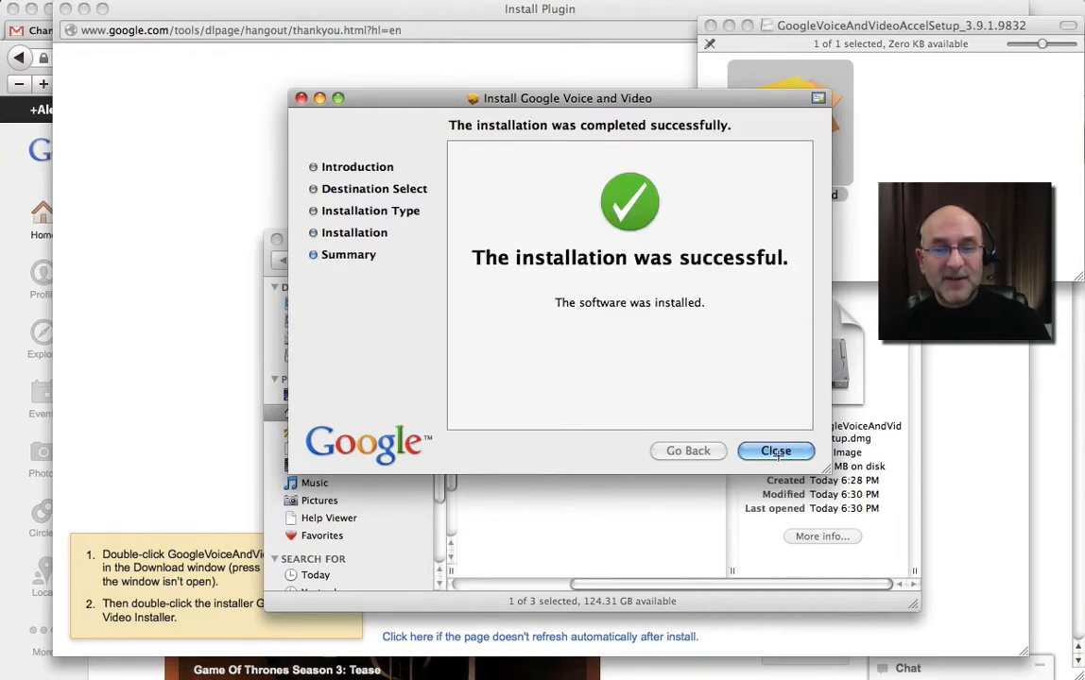
left_click(775, 451)
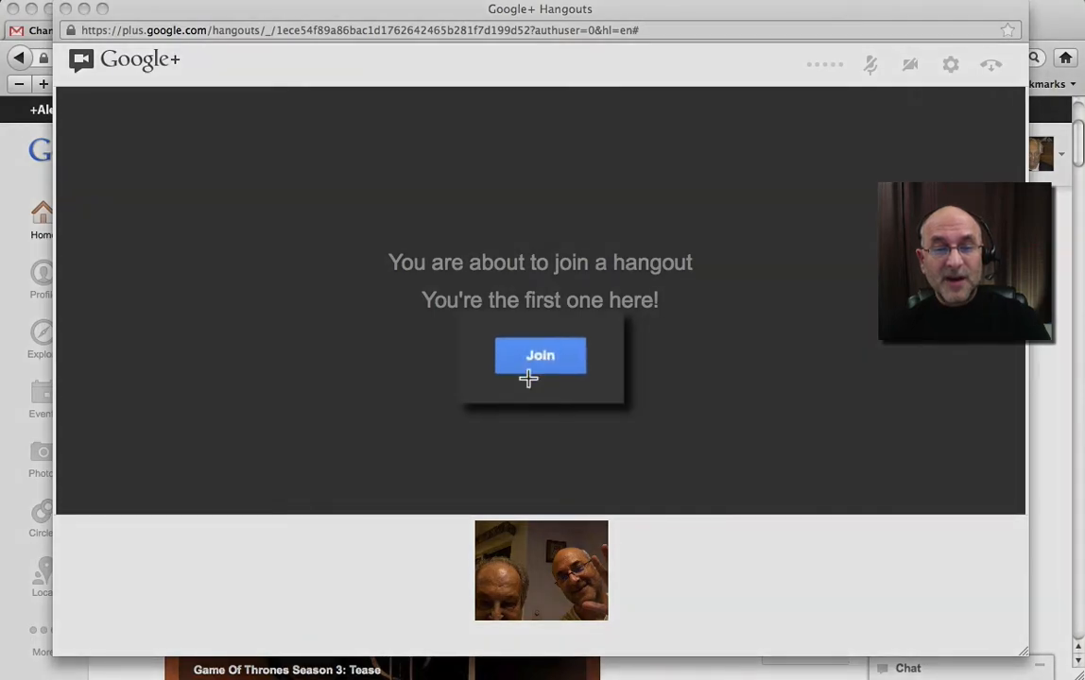
Join the hangout and add the matching friend from the suggestions to the invite list
left_click(578, 358)
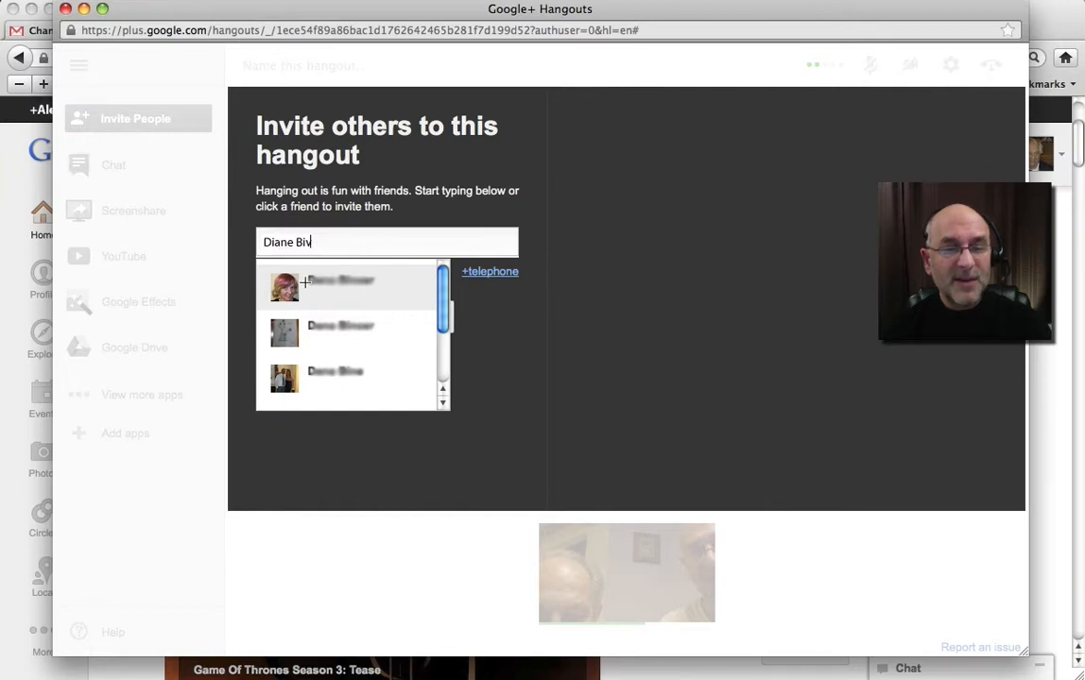
left_click(319, 292)
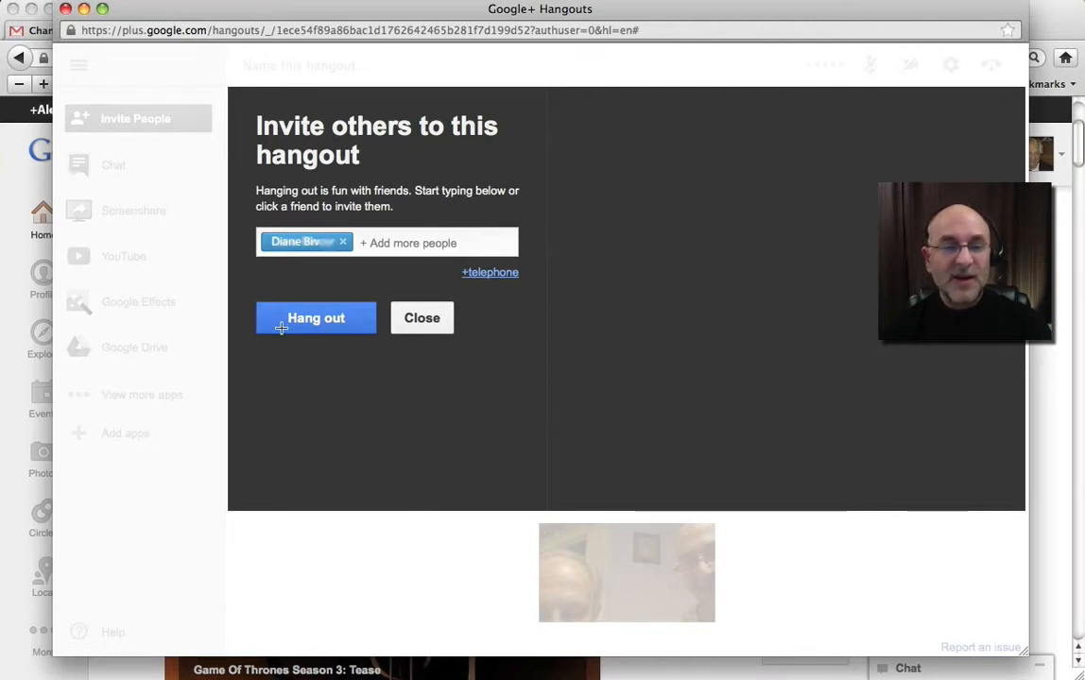
Start the hangout with the invited friend and put your own camera feed on the main stage
left_click(280, 323)
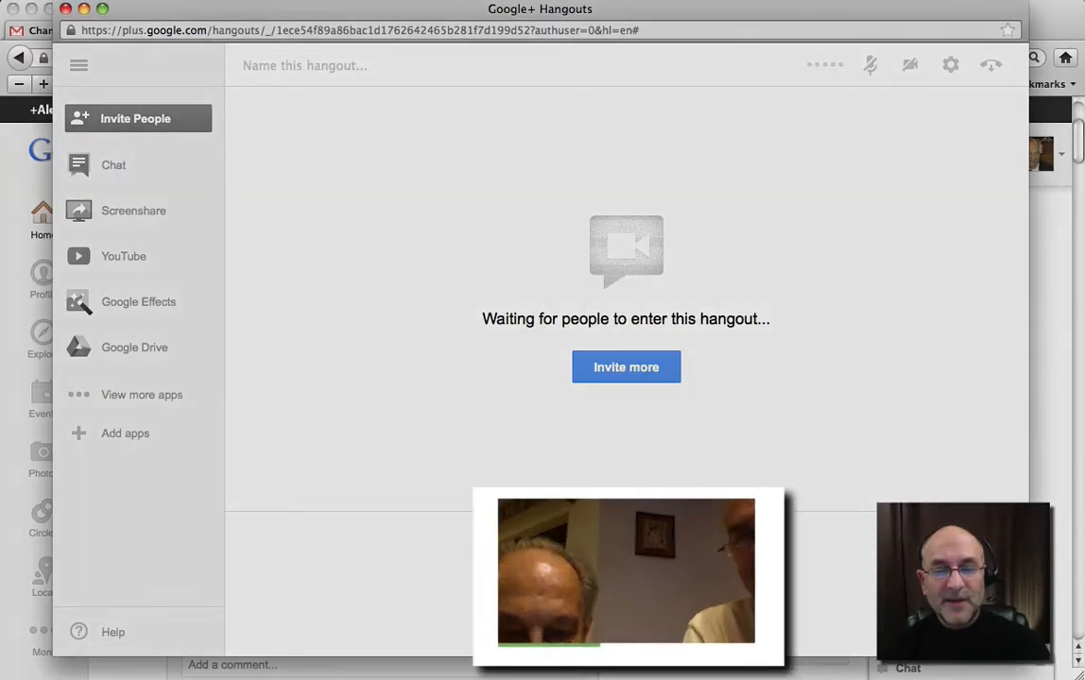
left_click(668, 598)
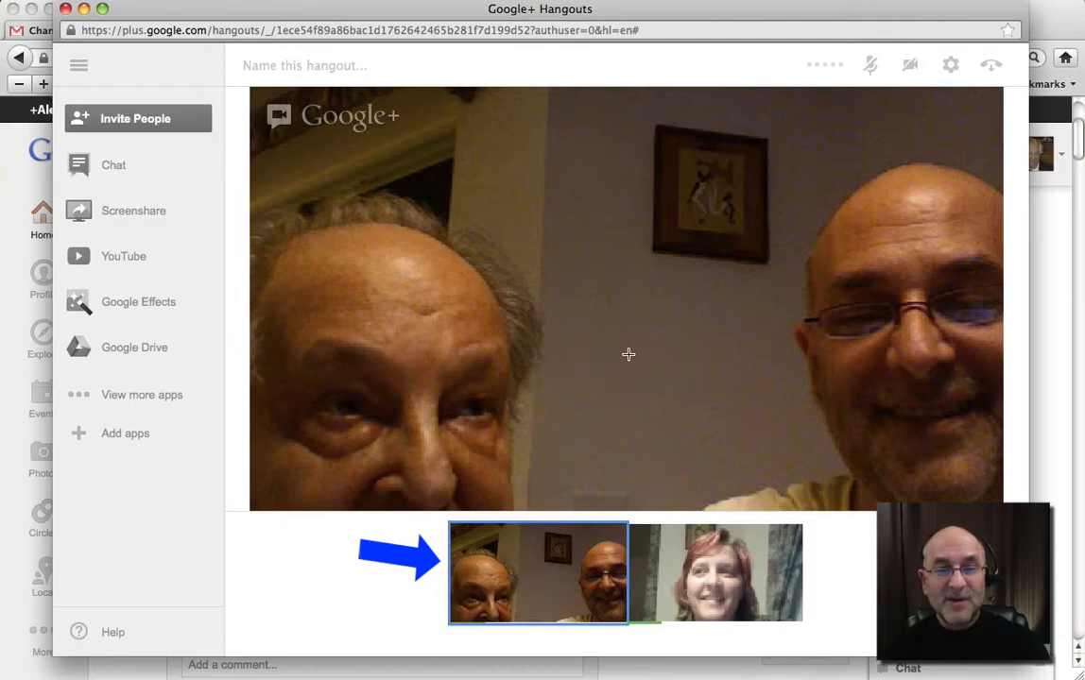
Switch the main stage between participant thumbnails to show the friend's video
left_click(549, 557)
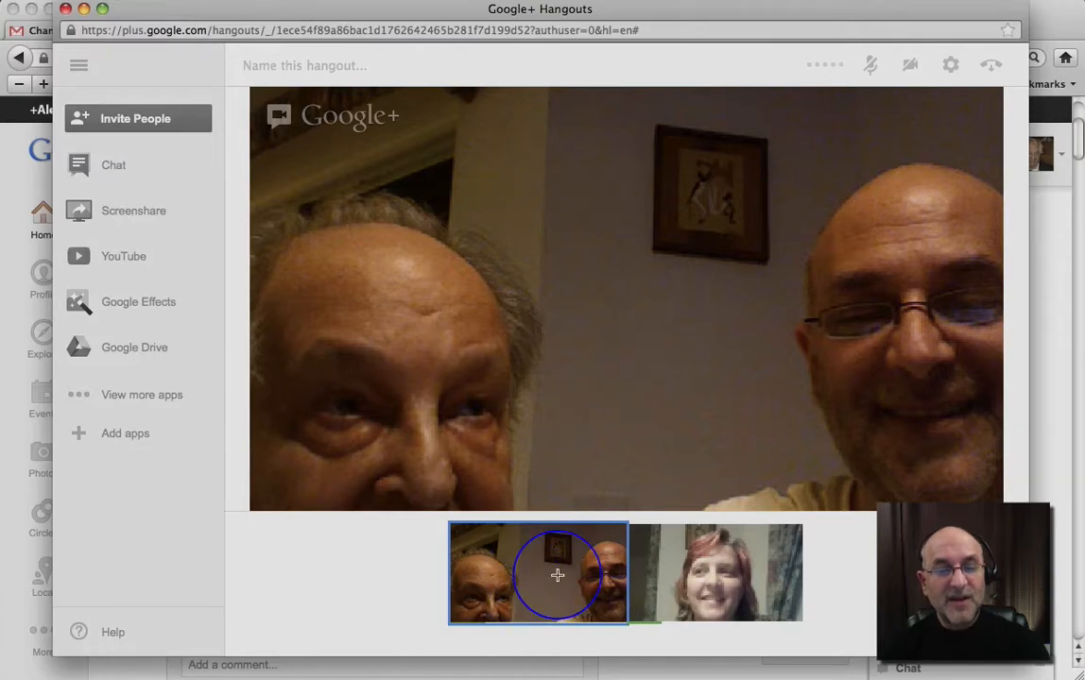
left_click(557, 574)
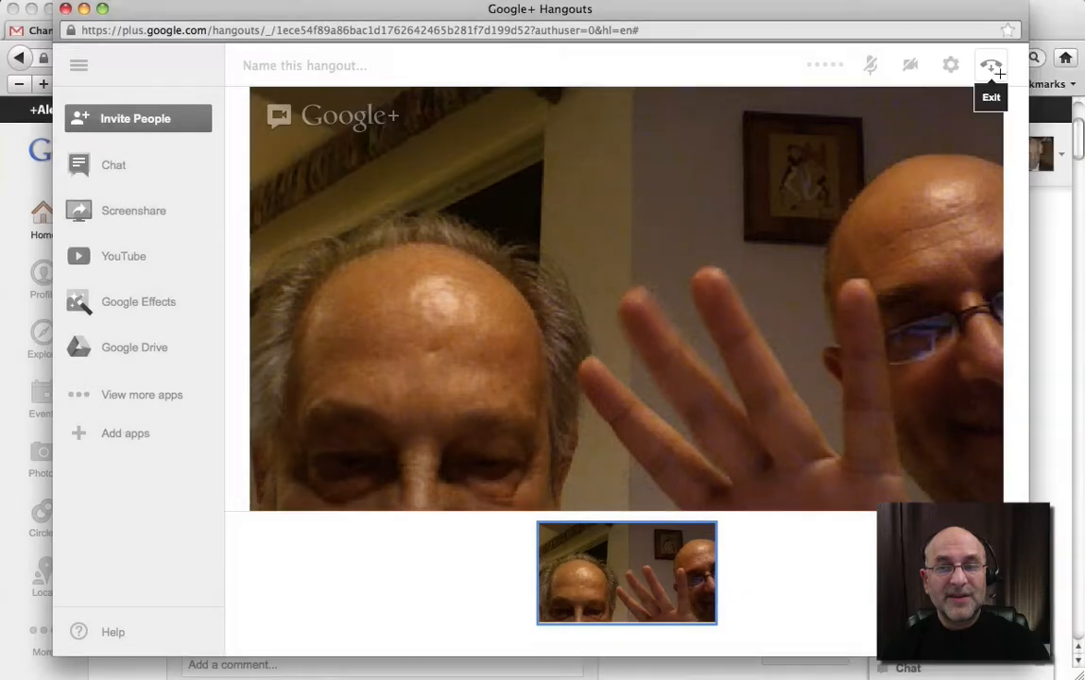
Hang up to leave the hangout and return to the Google+ stream
left_click(997, 64)
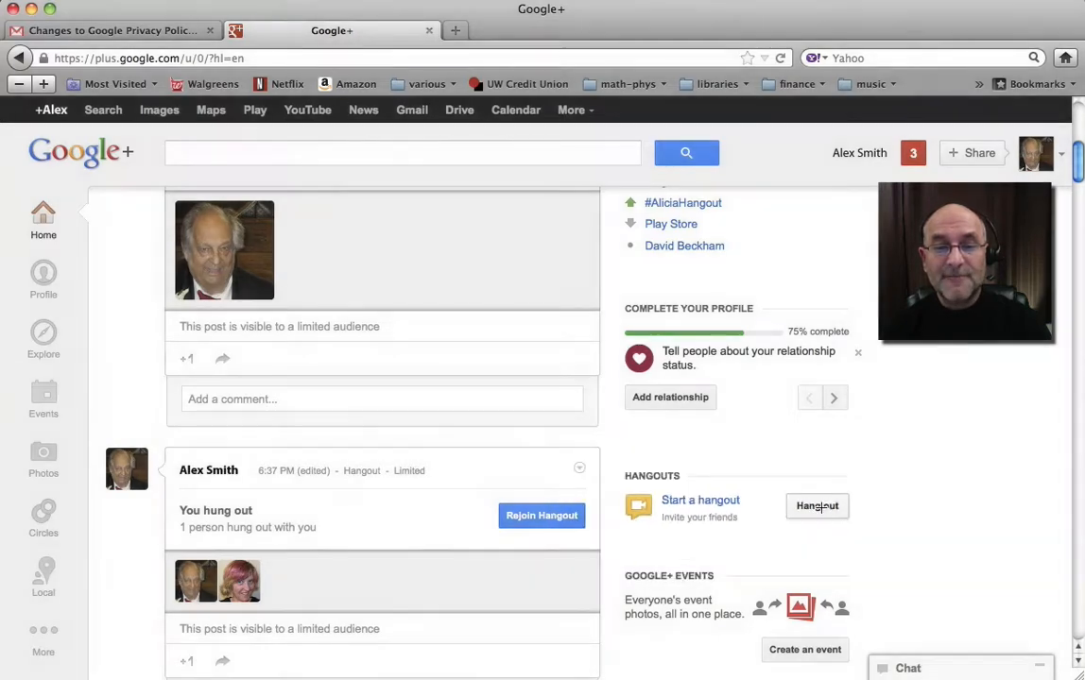
Open a new Start a Hangout window from the Hangouts box on Google+
left_click(835, 504)
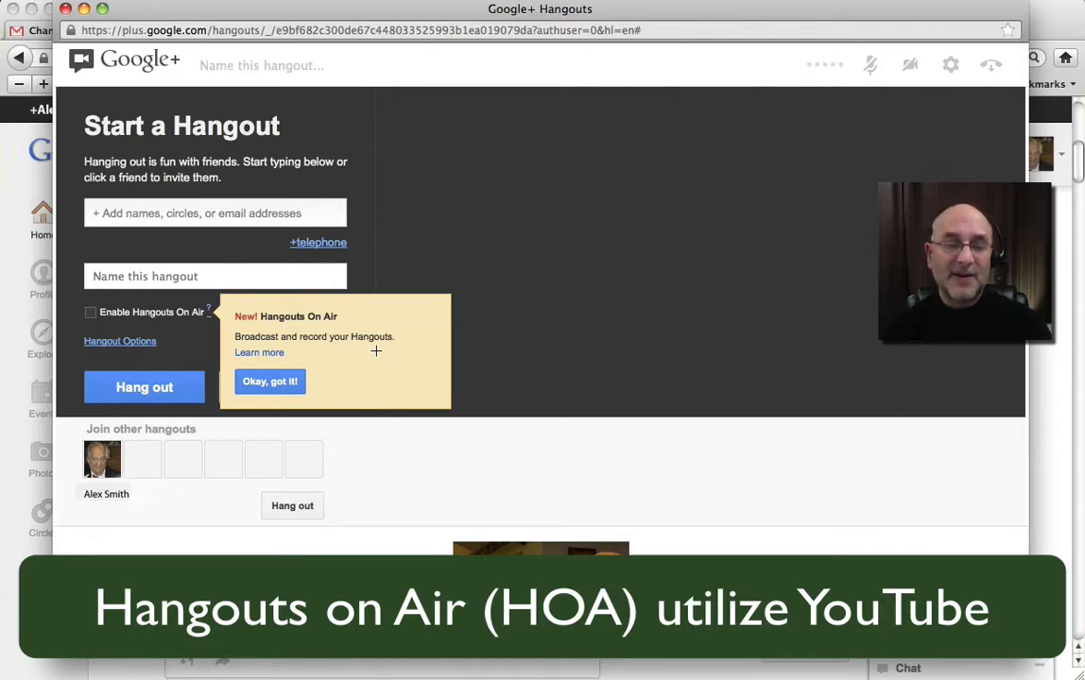
Enable Hangouts On Air in the Start a Hangout panel
left_click(268, 383)
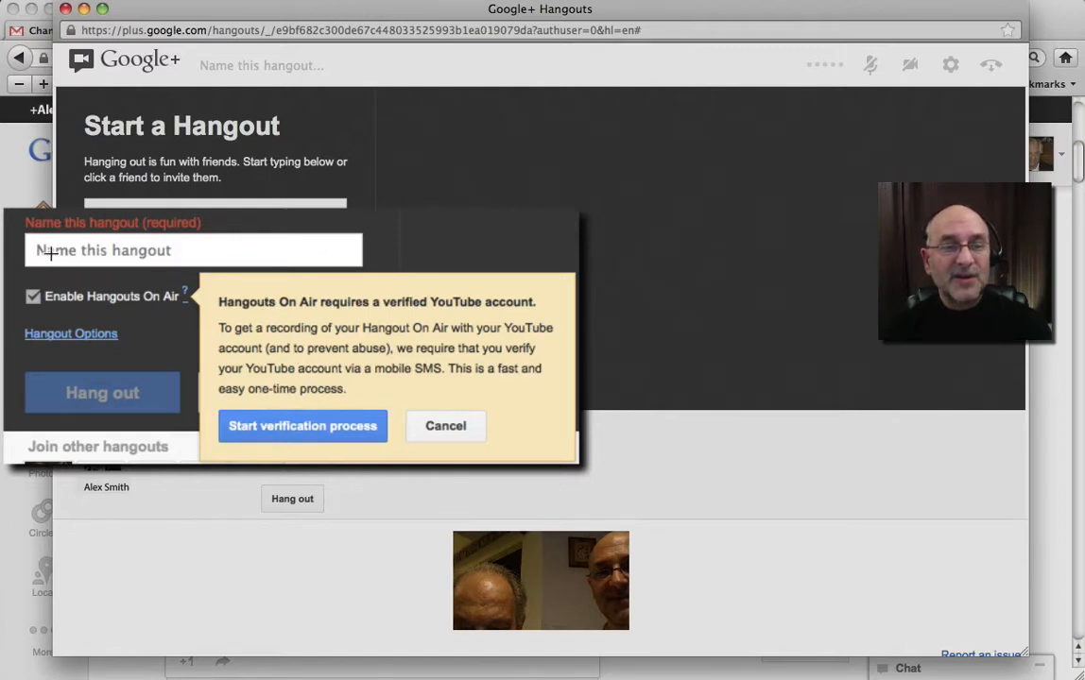
Name the hangout 'My first hangout on air' and start the YouTube verification process
left_click(211, 252)
type("My first hangout on air")
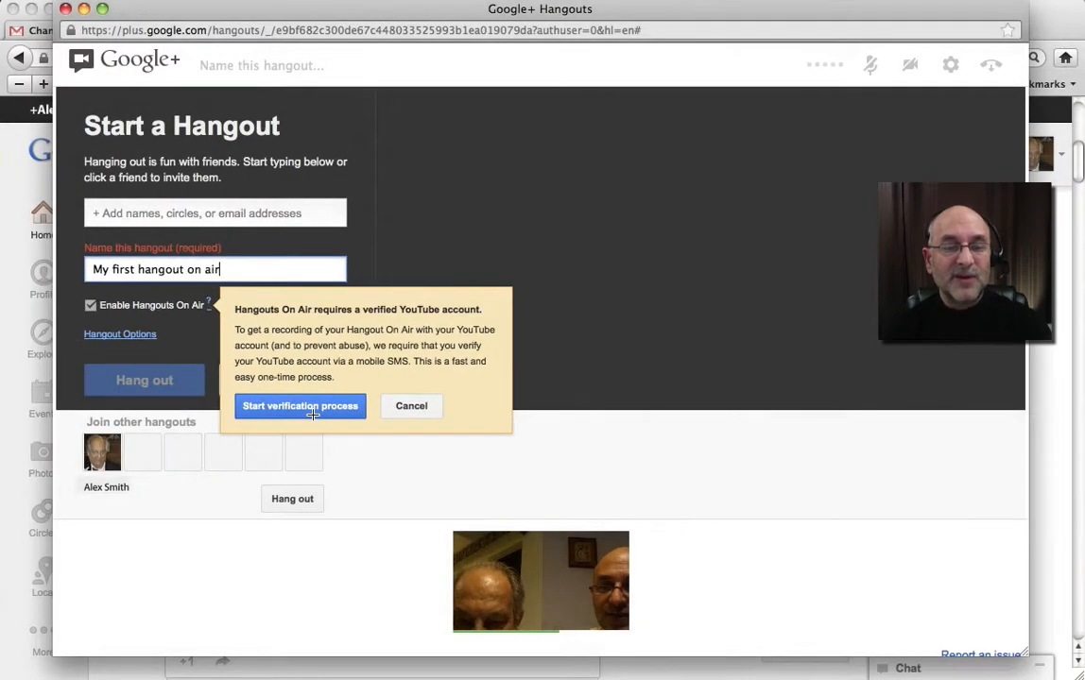
left_click(312, 414)
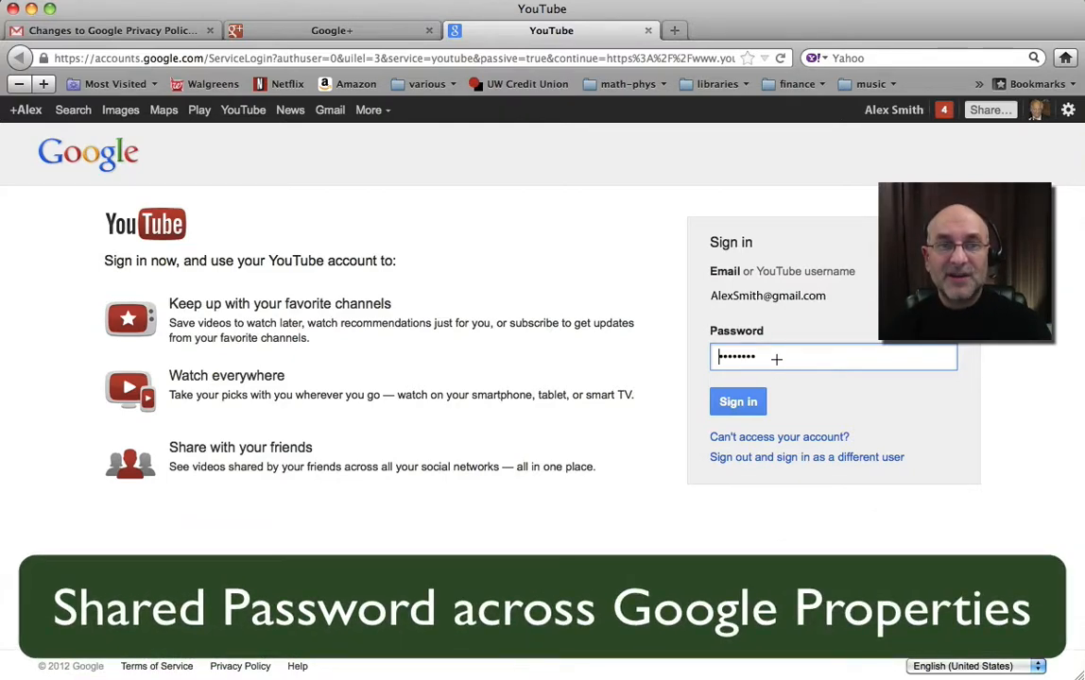
Sign in to YouTube with the existing Google account's password
left_click(738, 403)
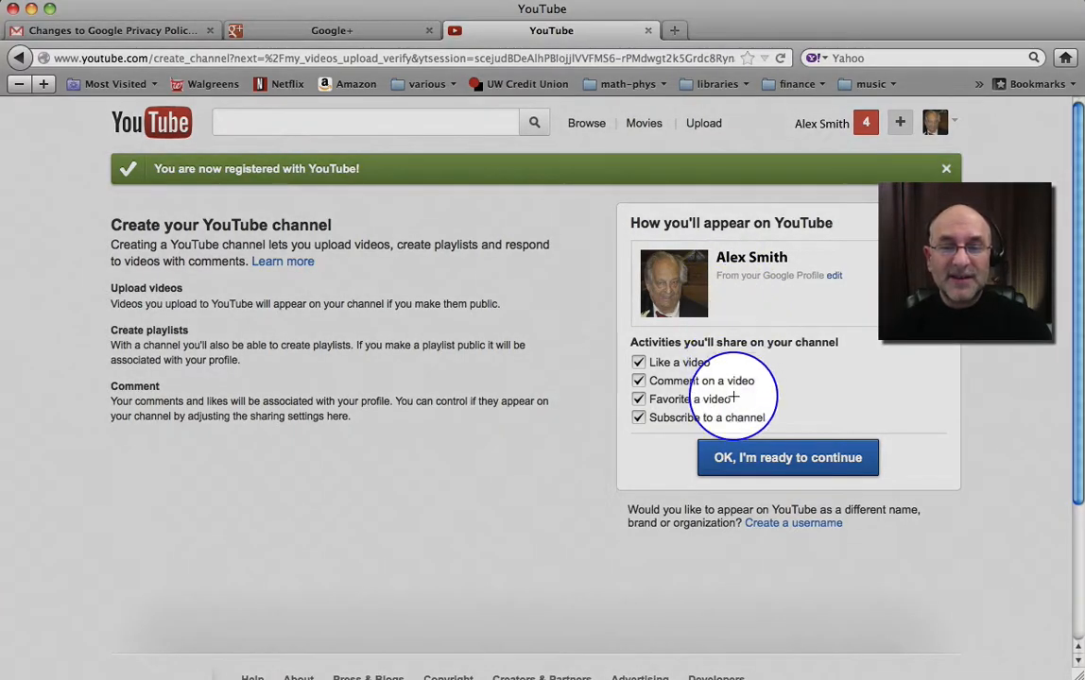
Create the YouTube channel, verify it with the texted SMS code, and return to hangout setup
left_click(784, 467)
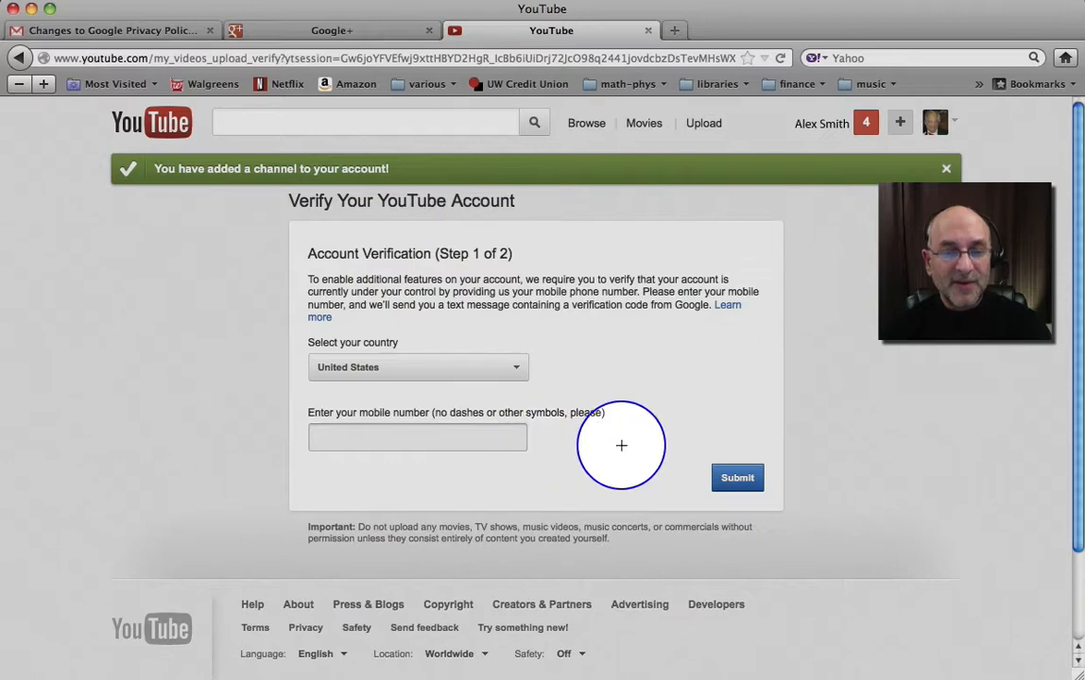
left_click(737, 477)
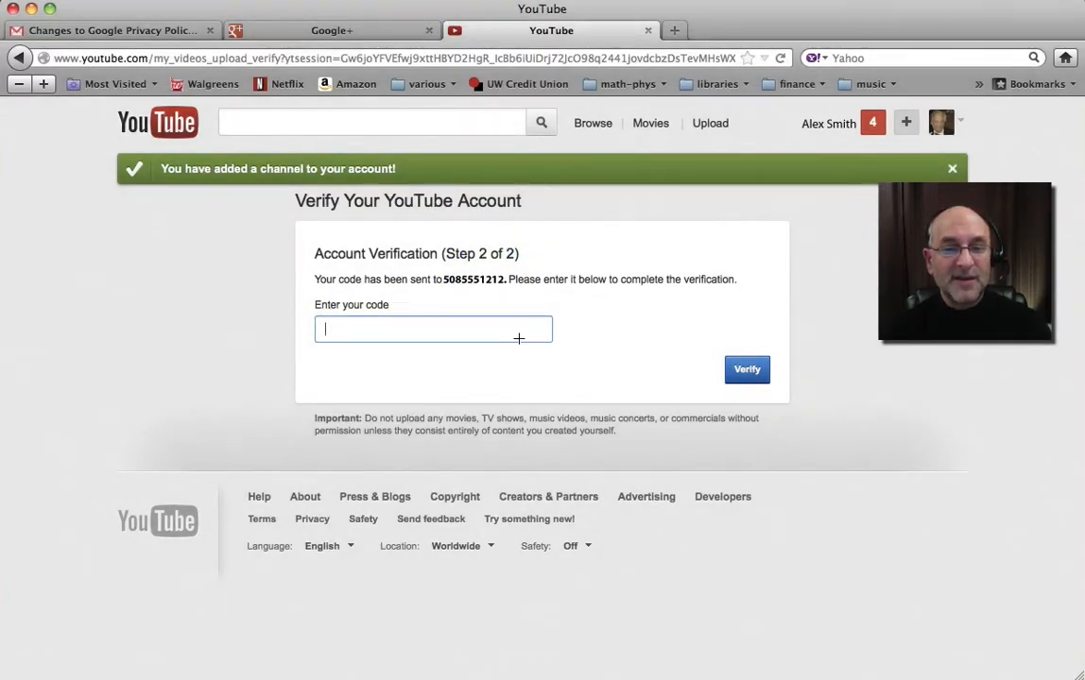
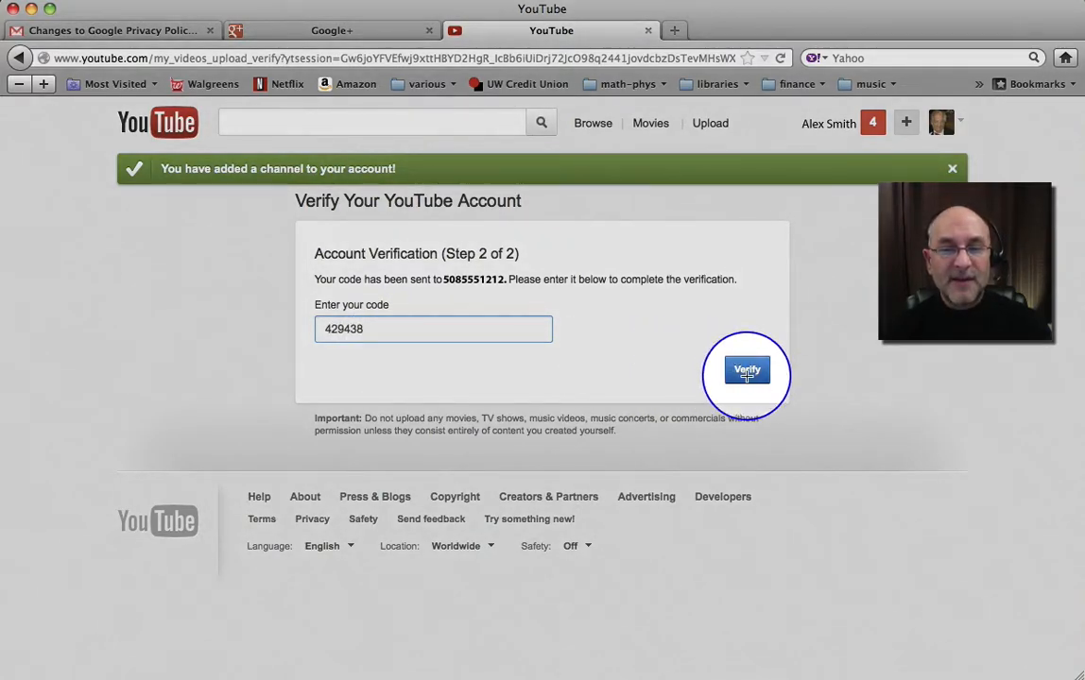
left_click(747, 372)
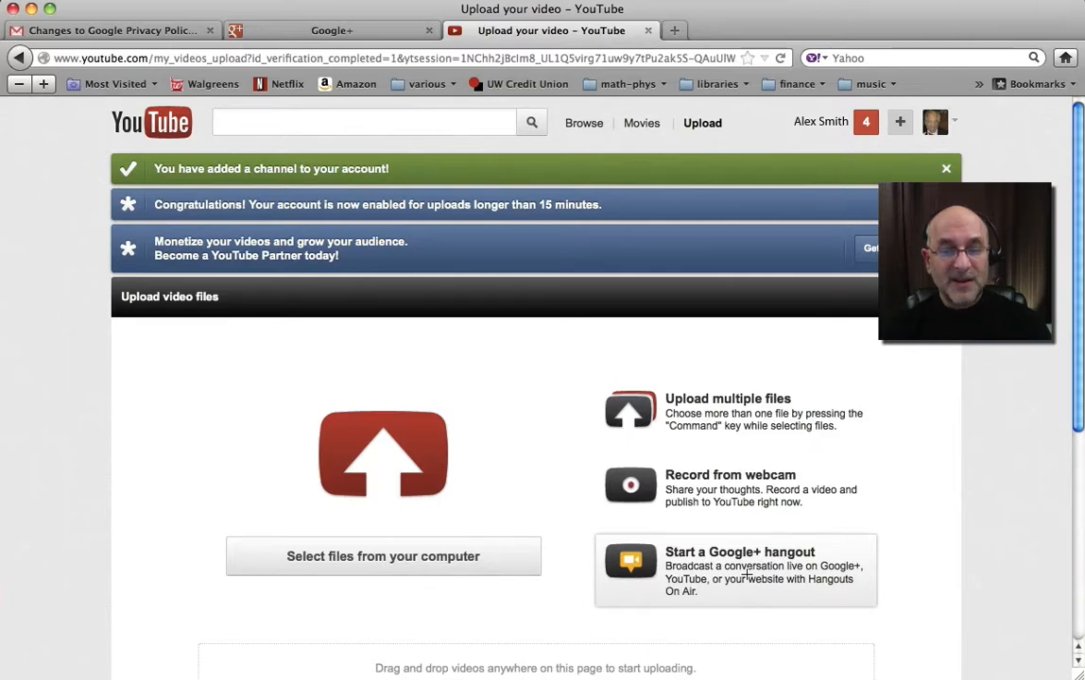
left_click(746, 574)
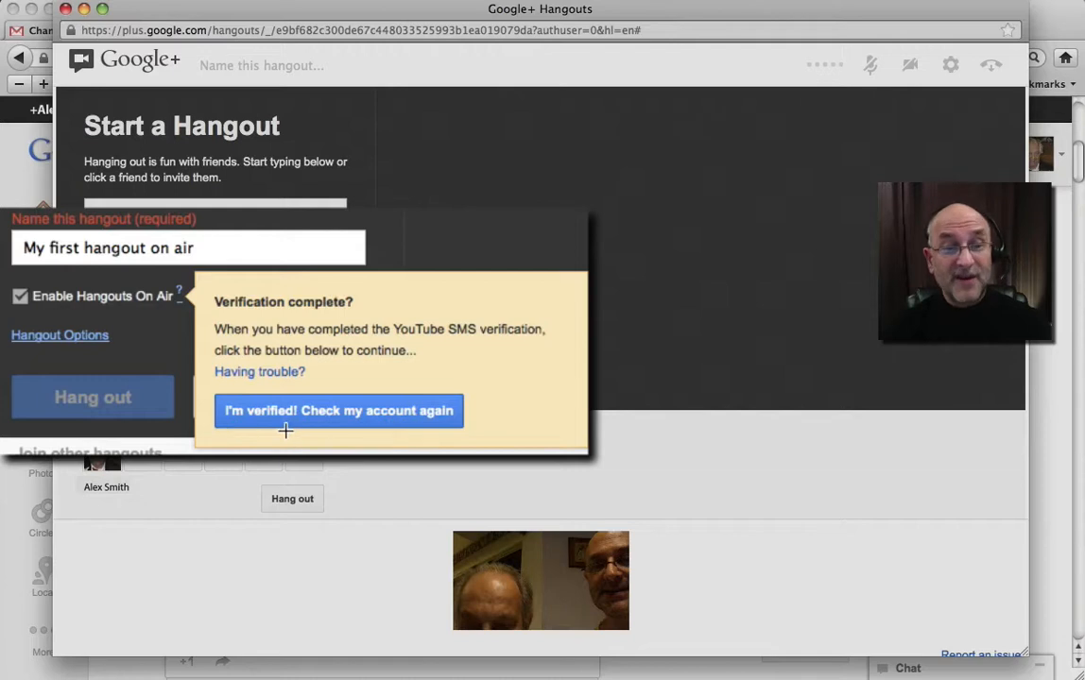
Confirm the YouTube account is verified and accept broadcasting to the YouTube channel
left_click(374, 418)
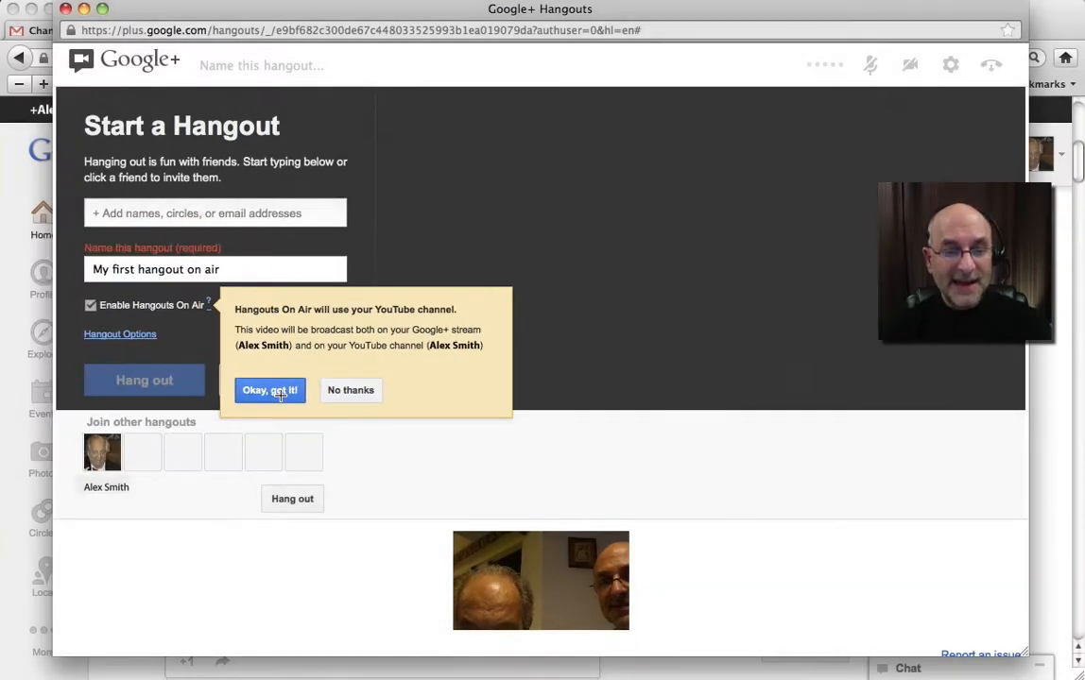
left_click(274, 401)
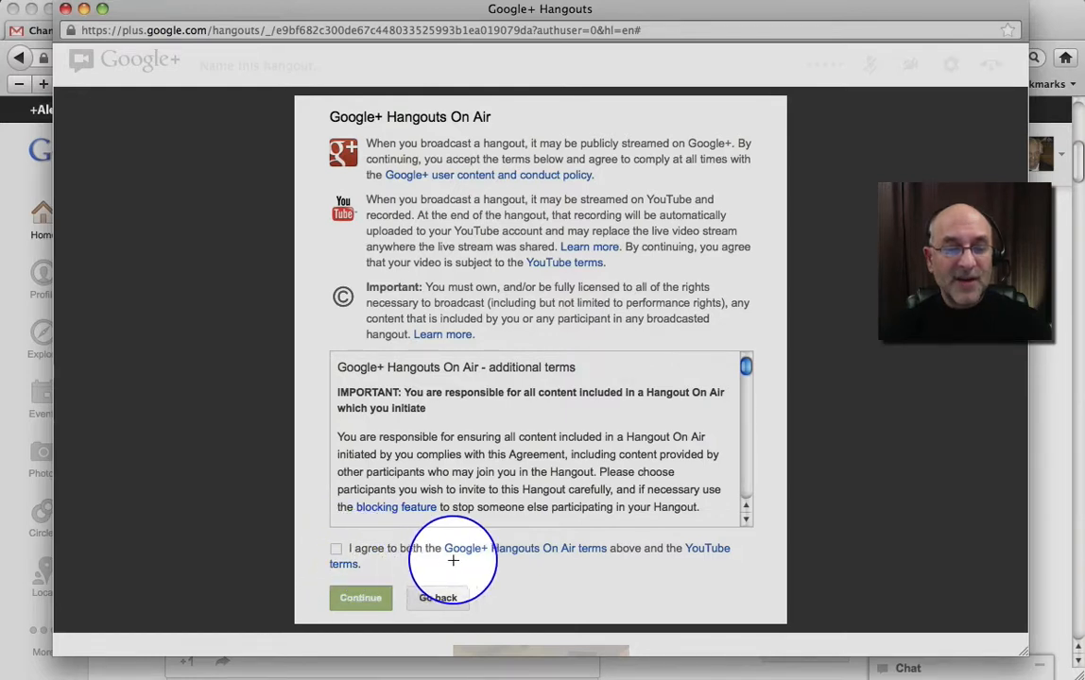
Accept the Hangouts On Air and YouTube terms and enter 'My first hangout on air'
left_click(383, 555)
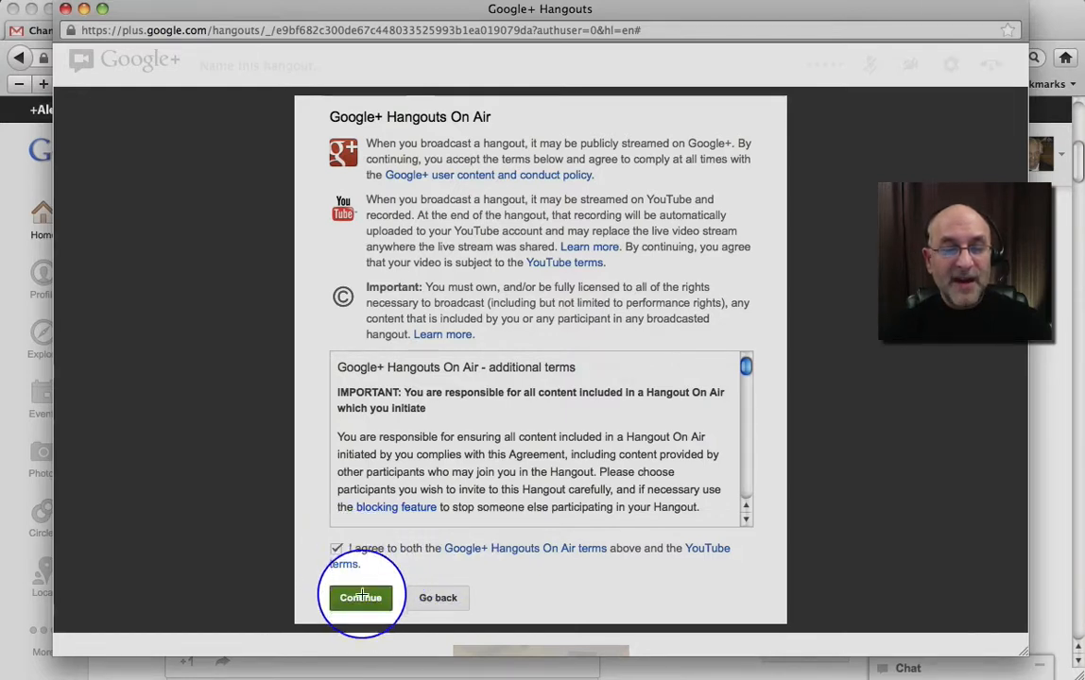
left_click(361, 599)
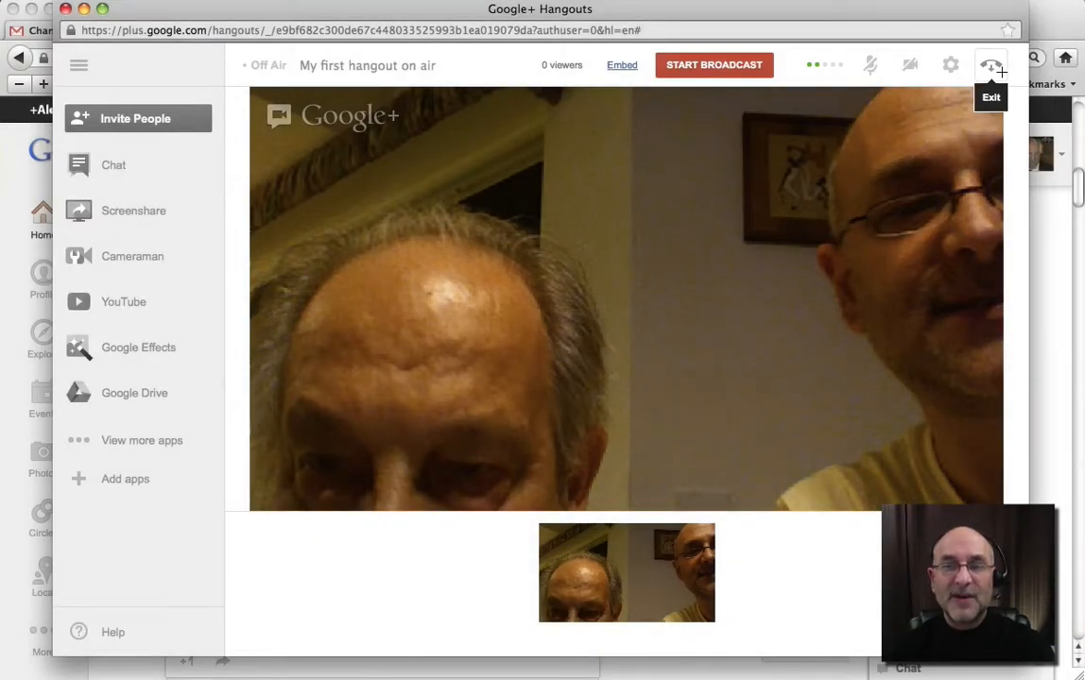
Exit the on-air hangout, confirming End broadcast so the recording uploads to YouTube
left_click(997, 71)
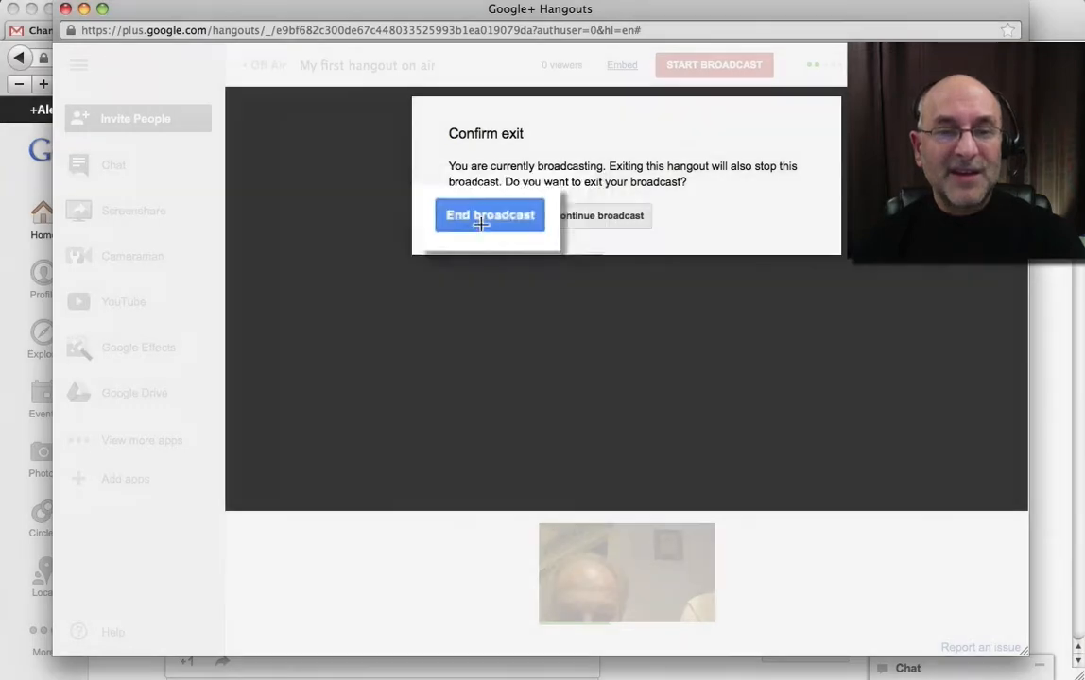
left_click(480, 223)
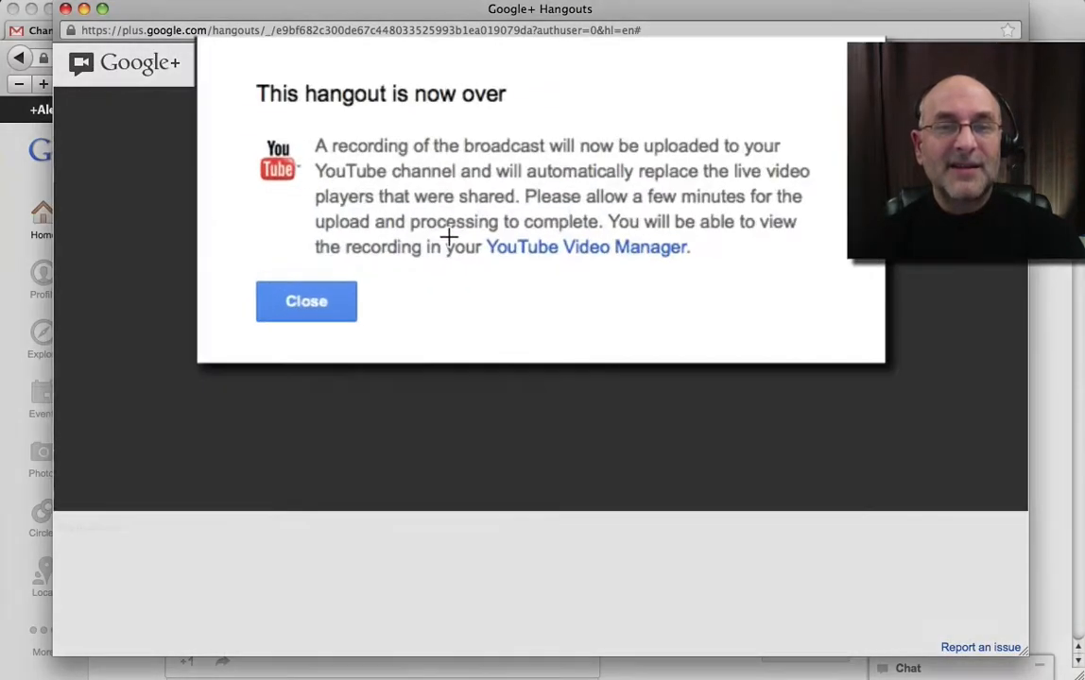